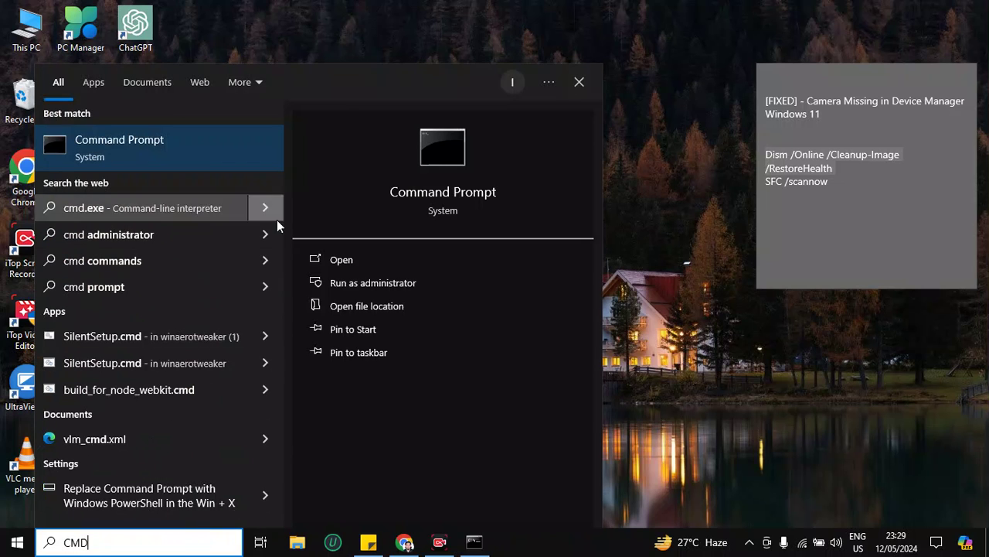
# Open Command Prompt as administrator and run the note's command "Dism /Online /Cleanup-Image /RestoreHealth"
pyautogui.click(348, 283)
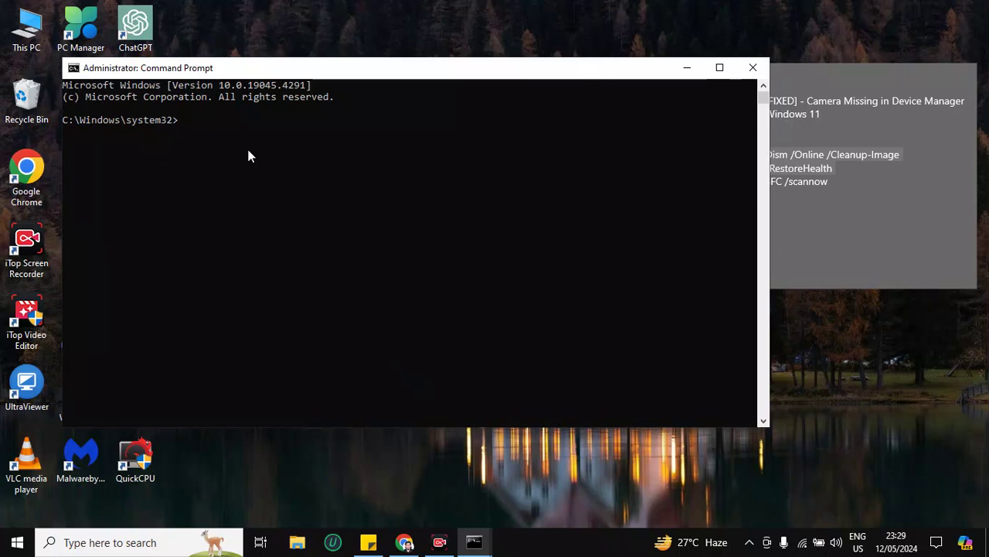
pyautogui.moveTo(607, 74); pyautogui.dragTo(573, 77)
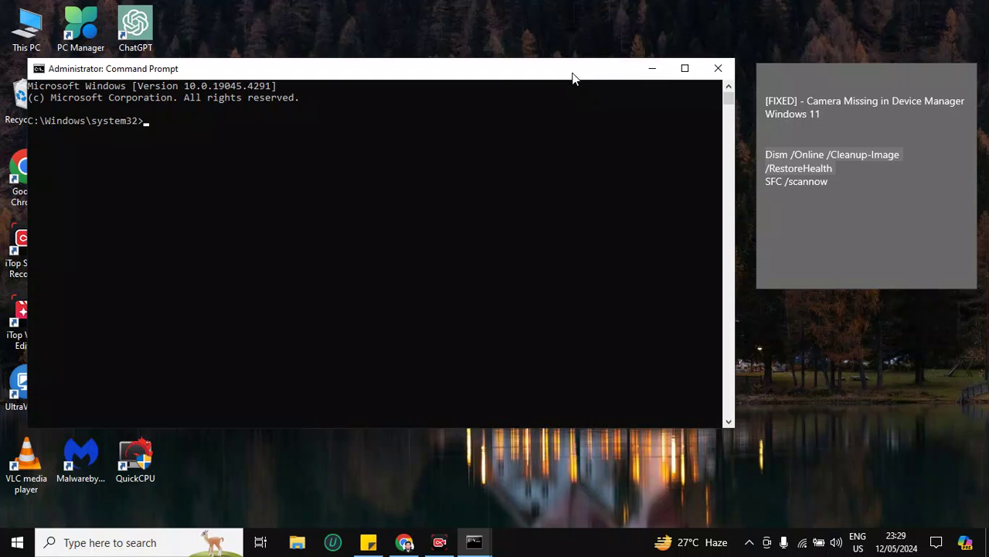
pyautogui.rightClick(807, 177)
pyautogui.click(843, 190)
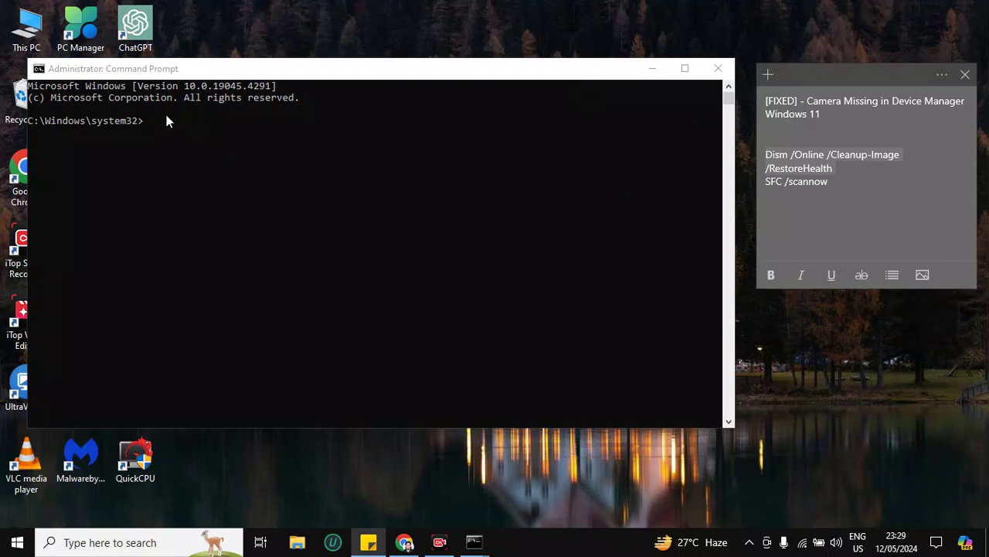
pyautogui.click(167, 121)
pyautogui.rightClick(162, 119)
pyautogui.press('Return')
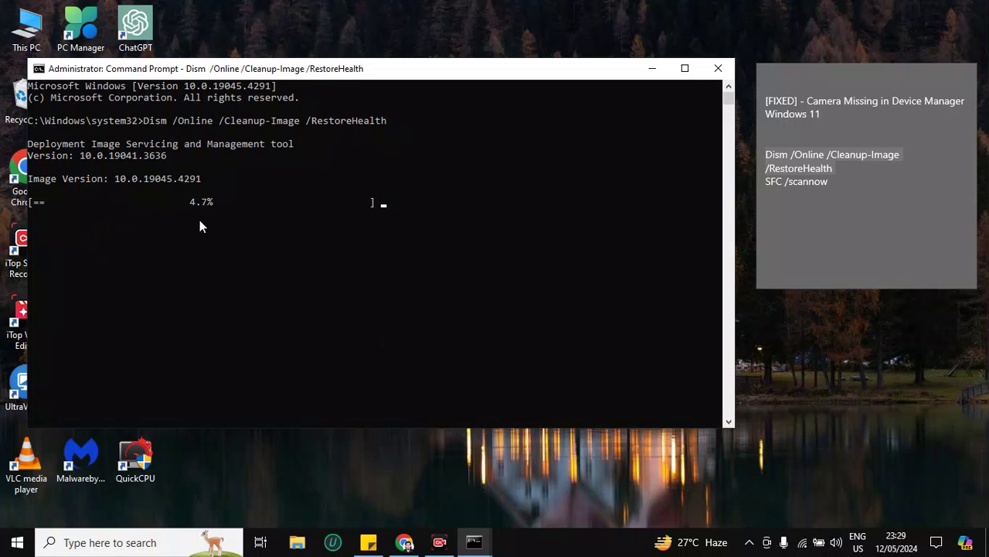
# Minimize the Command Prompt window and open Device Manager
pyautogui.click(652, 68)
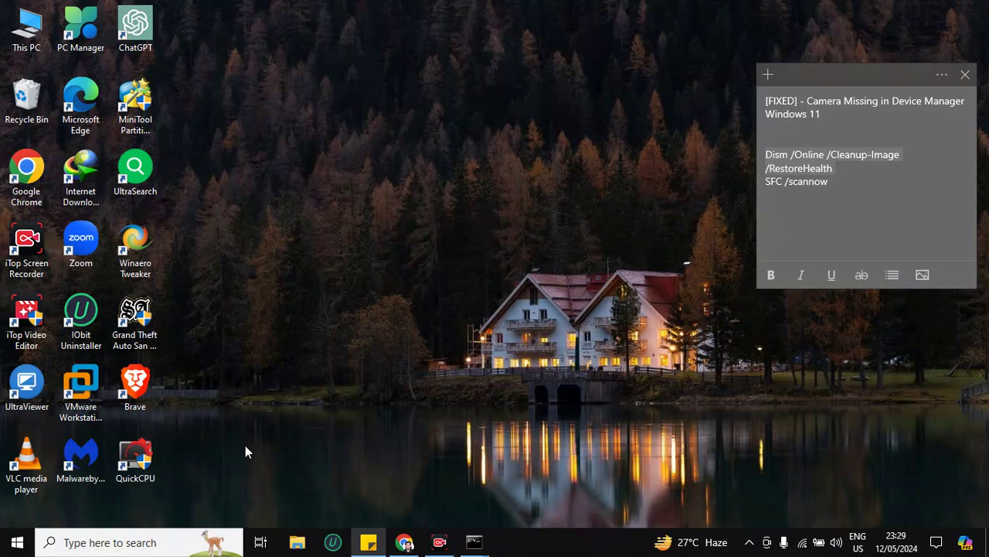
pyautogui.rightClick(17, 539)
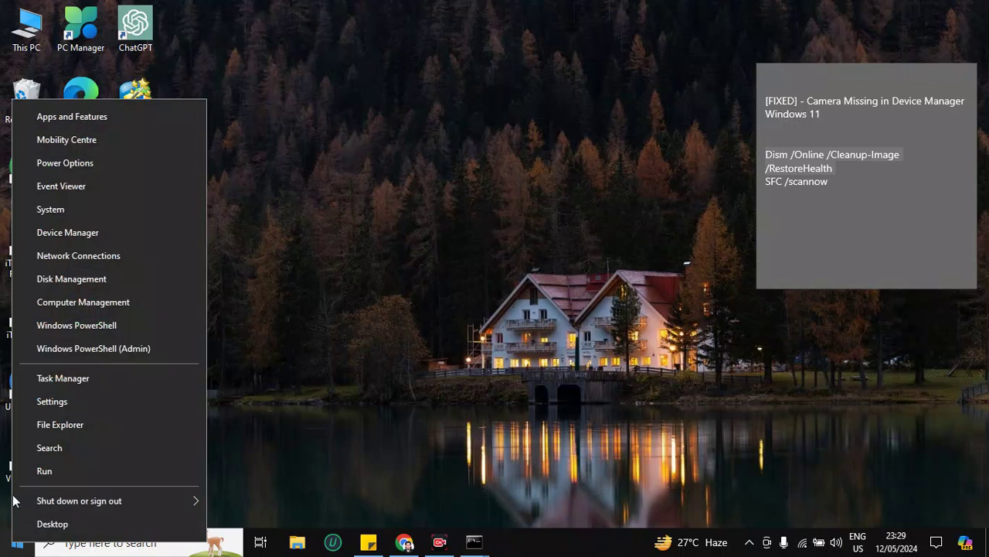
pyautogui.click(62, 234)
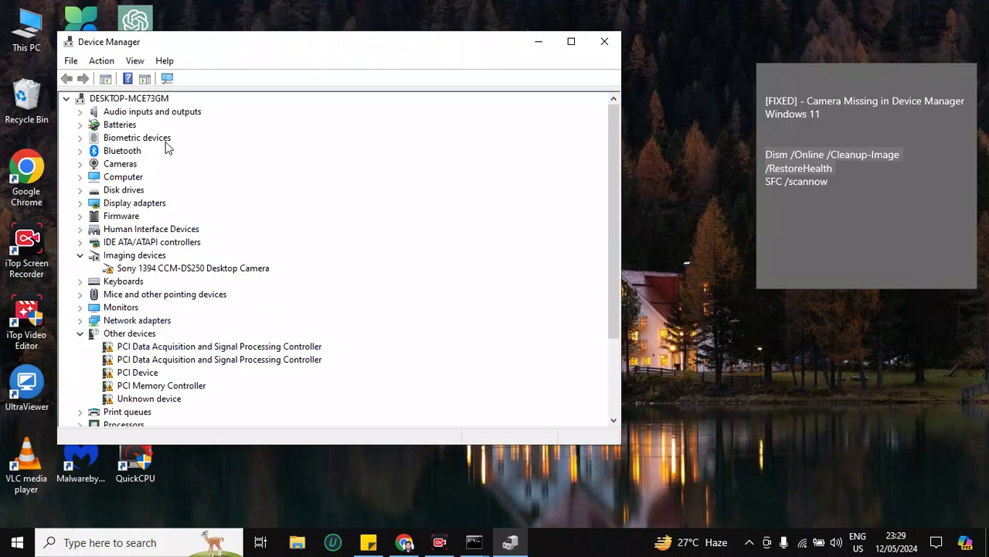
# Scan the computer for hardware changes and look through the device list
pyautogui.click(101, 61)
pyautogui.moveTo(135, 61)
pyautogui.click(270, 210)
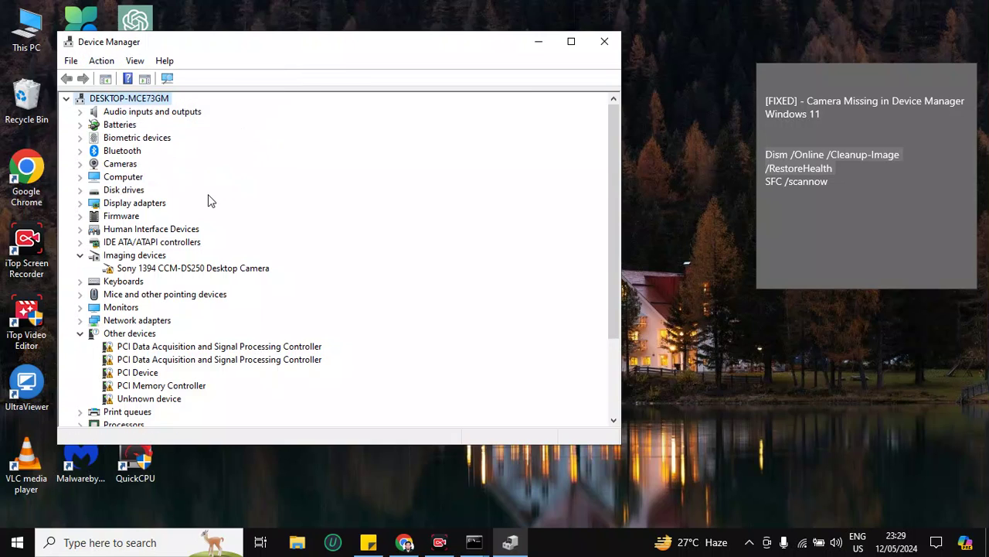
pyautogui.click(93, 65)
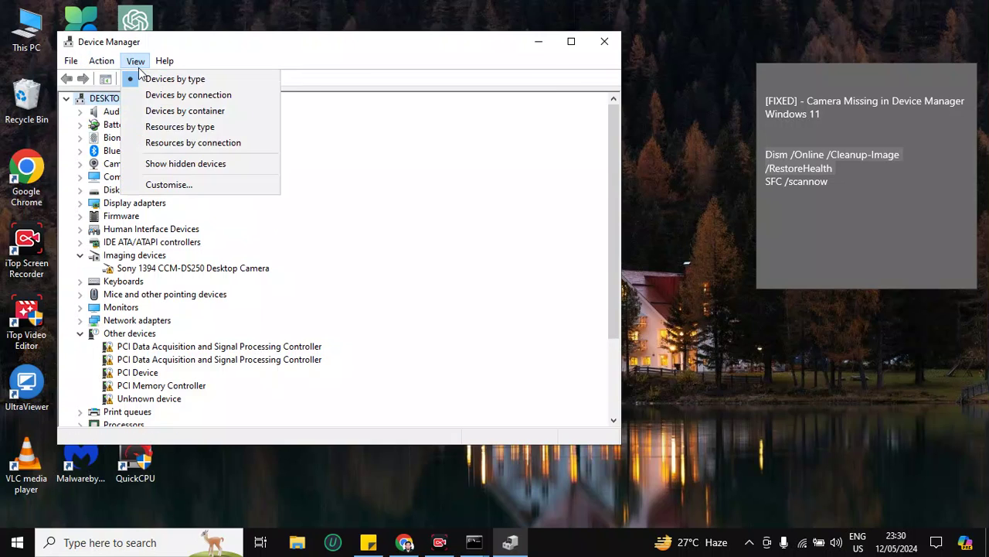
pyautogui.click(104, 63)
pyautogui.click(106, 67)
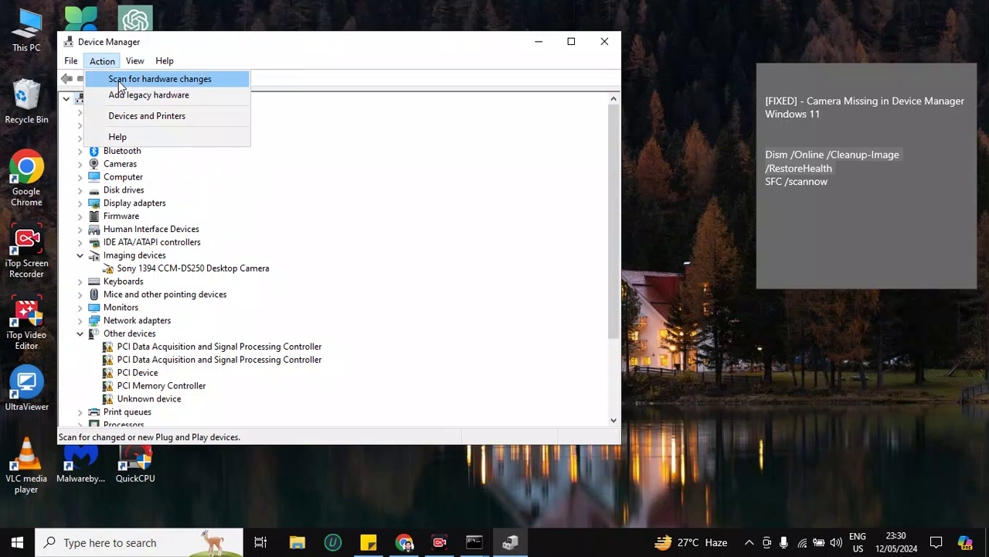
pyautogui.click(219, 81)
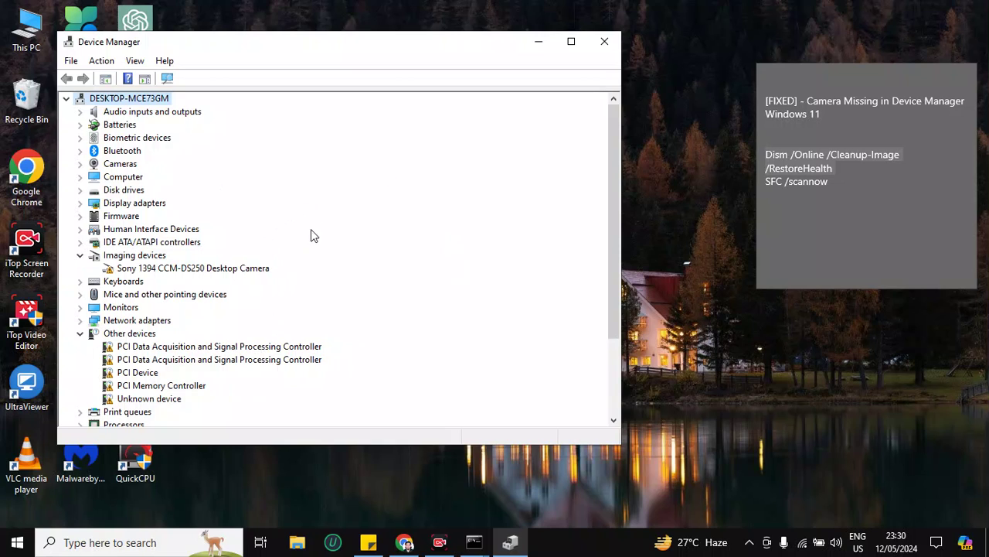
pyautogui.scroll(-1, 315, 413)
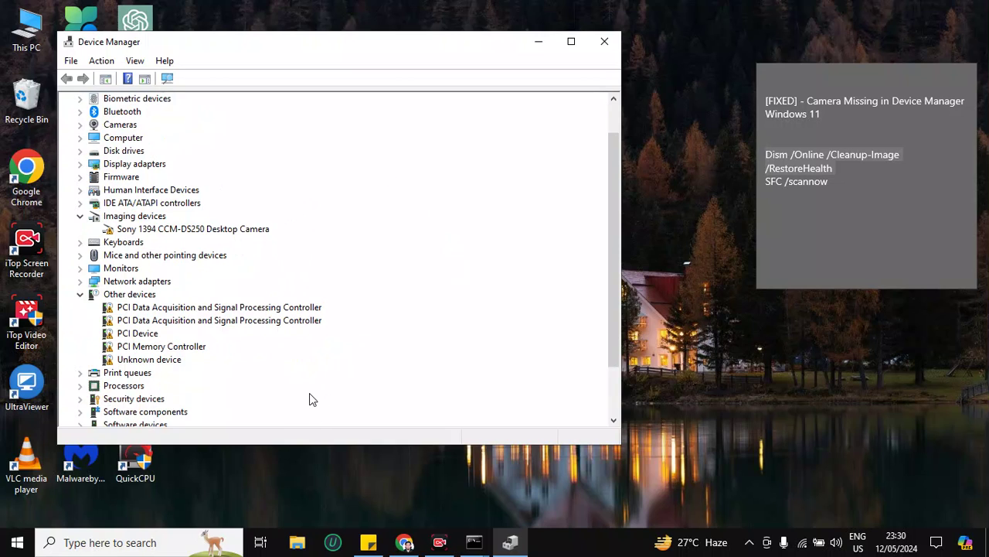
pyautogui.scroll(1, 306, 393)
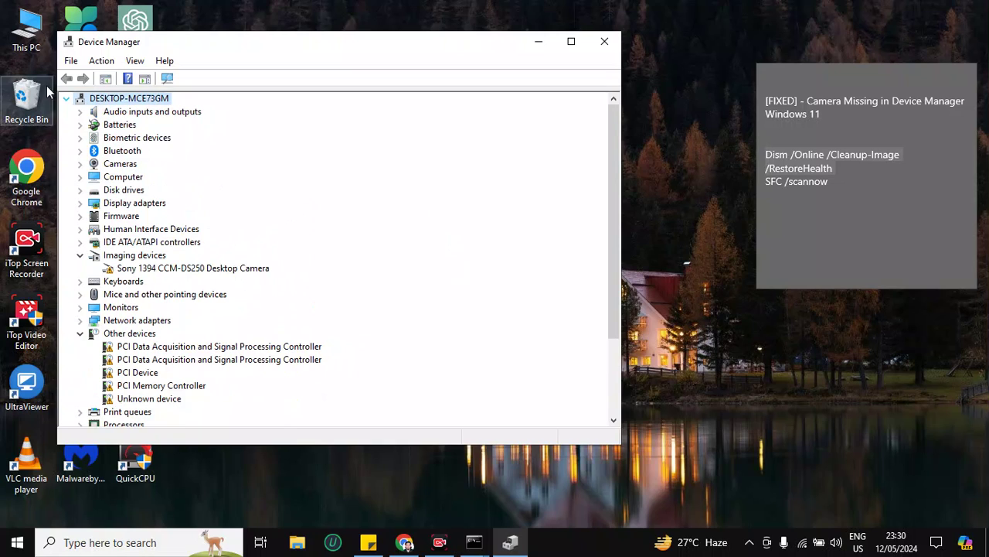
# Start adding legacy hardware with manual selection from a list, choosing Imaging devices as the hardware type
pyautogui.click(102, 62)
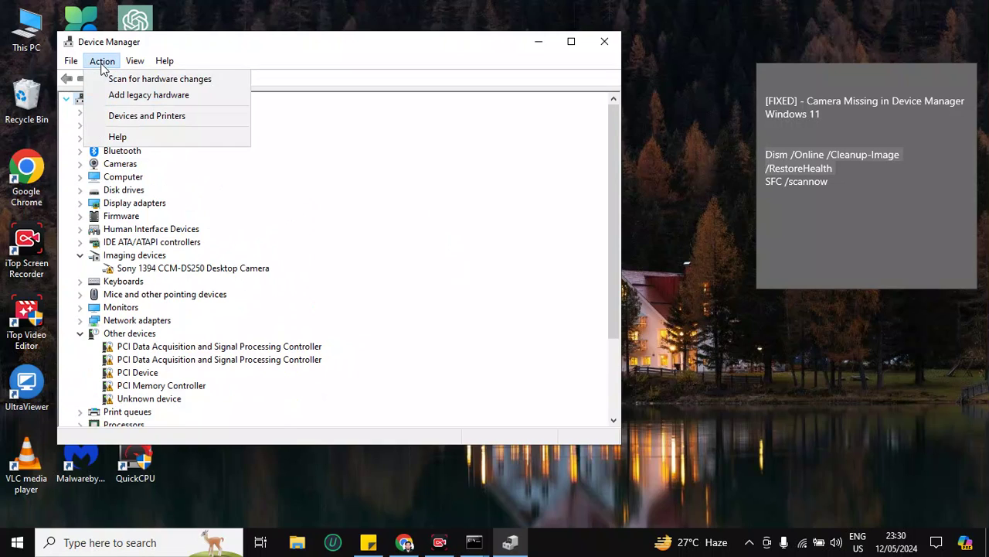
pyautogui.click(176, 97)
pyautogui.click(396, 398)
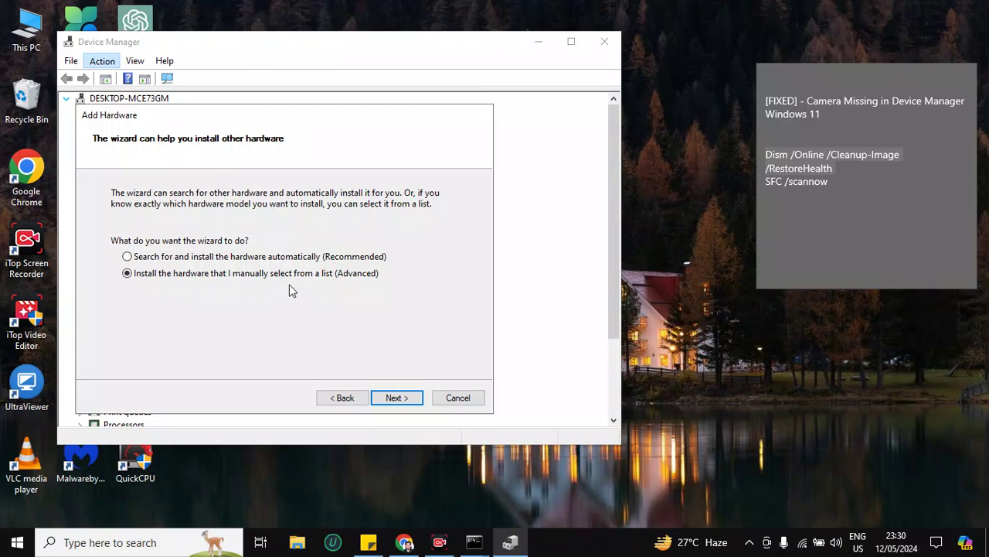
pyautogui.click(397, 399)
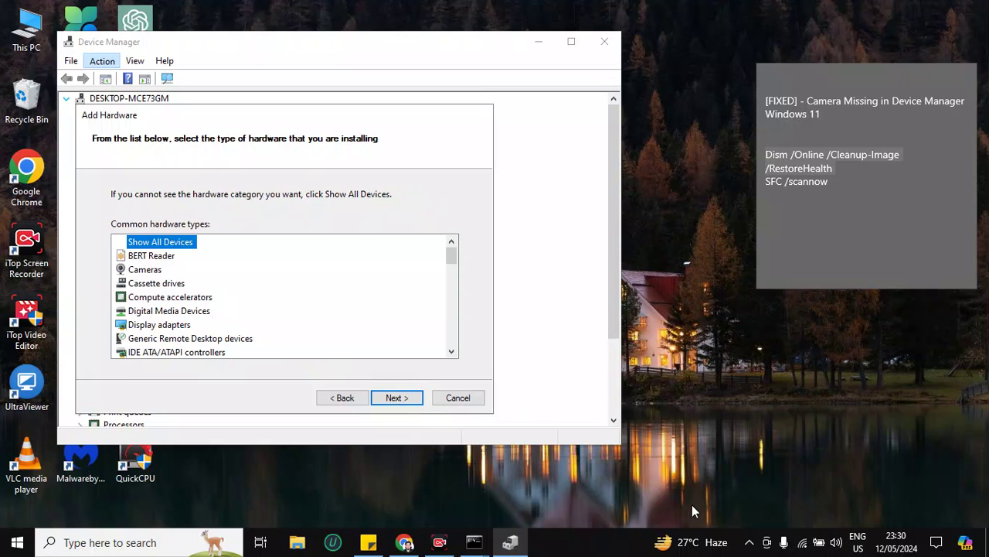
pyautogui.scroll(-1, 256, 309)
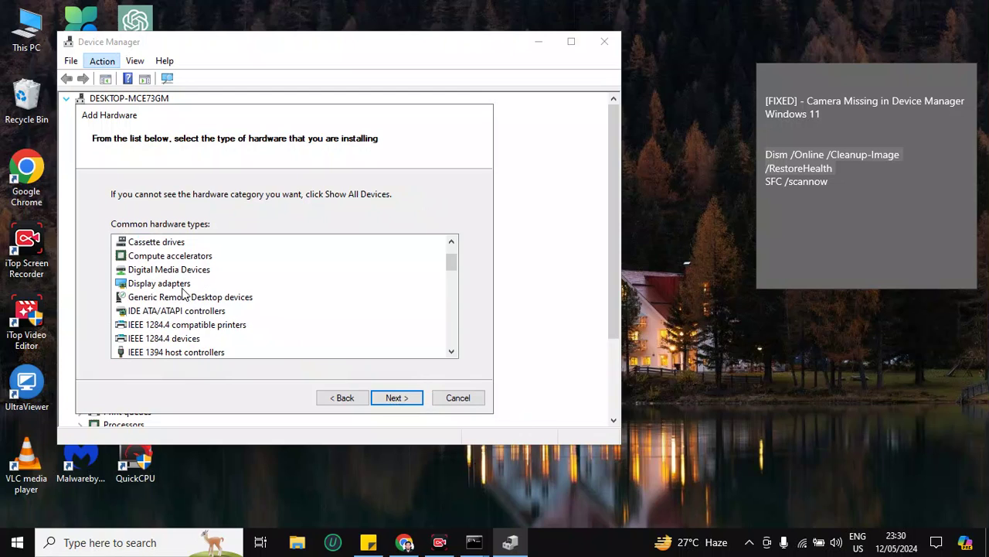
pyautogui.scroll(-2, 178, 282)
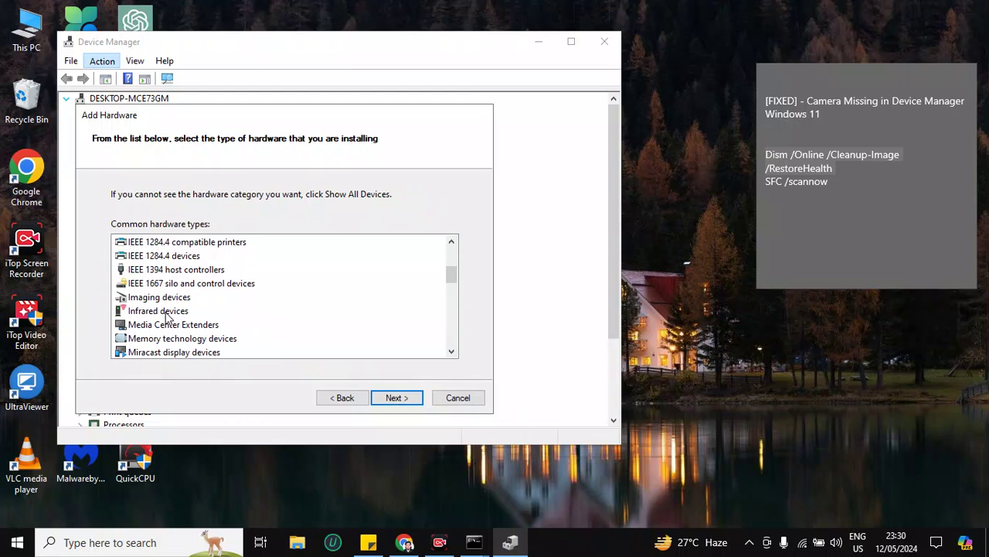
pyautogui.click(135, 301)
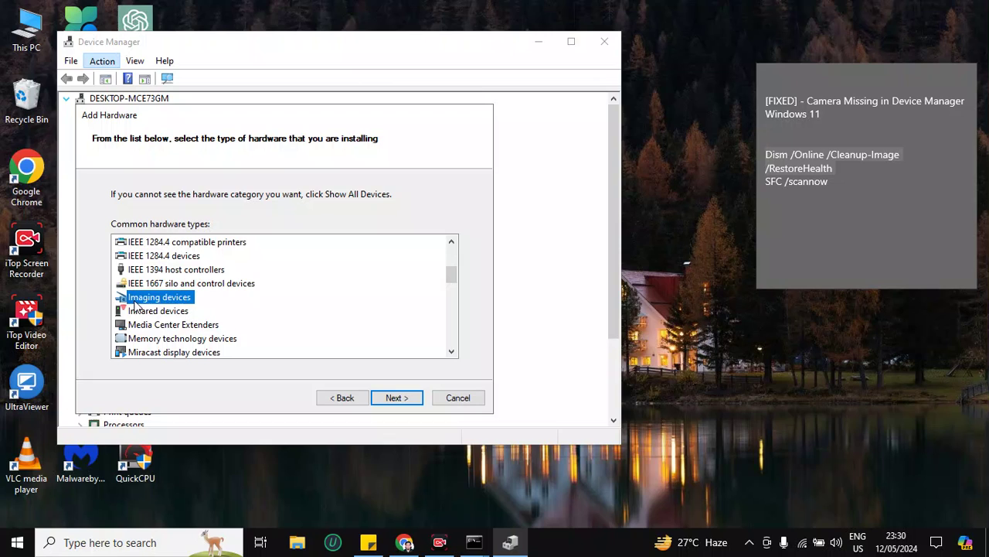
pyautogui.doubleClick(176, 300)
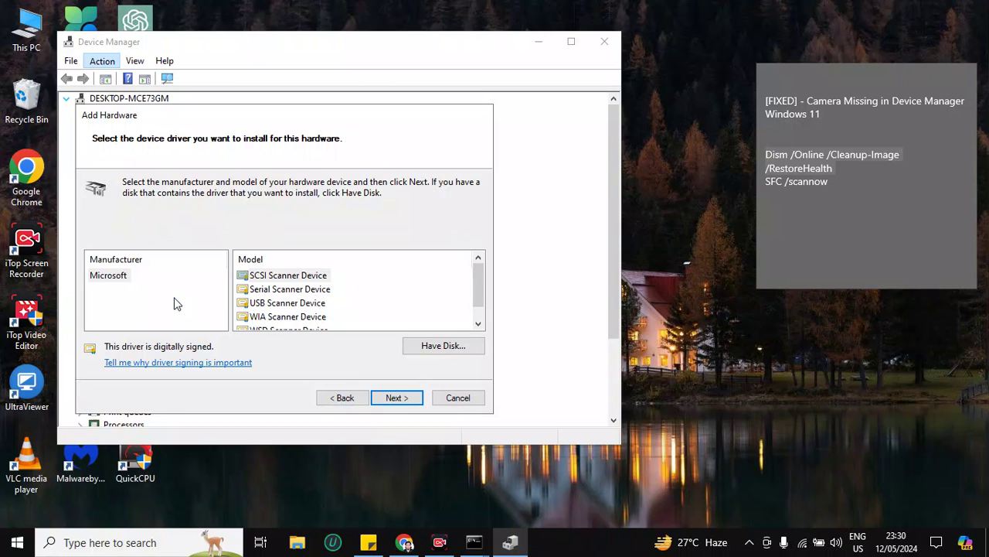
# Install the Microsoft SCSI Scanner Device model and finish the installation wizard
pyautogui.click(264, 278)
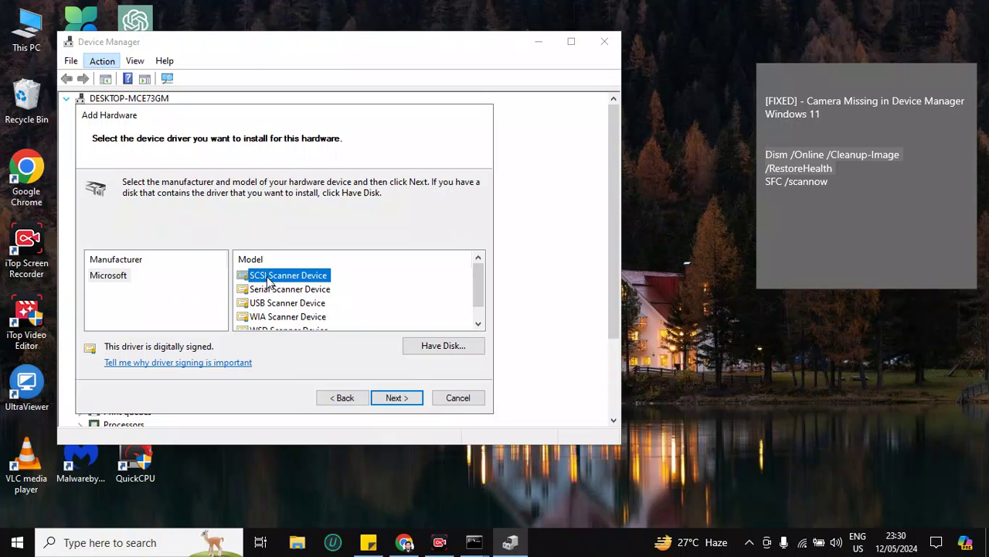
pyautogui.click(400, 397)
pyautogui.click(391, 396)
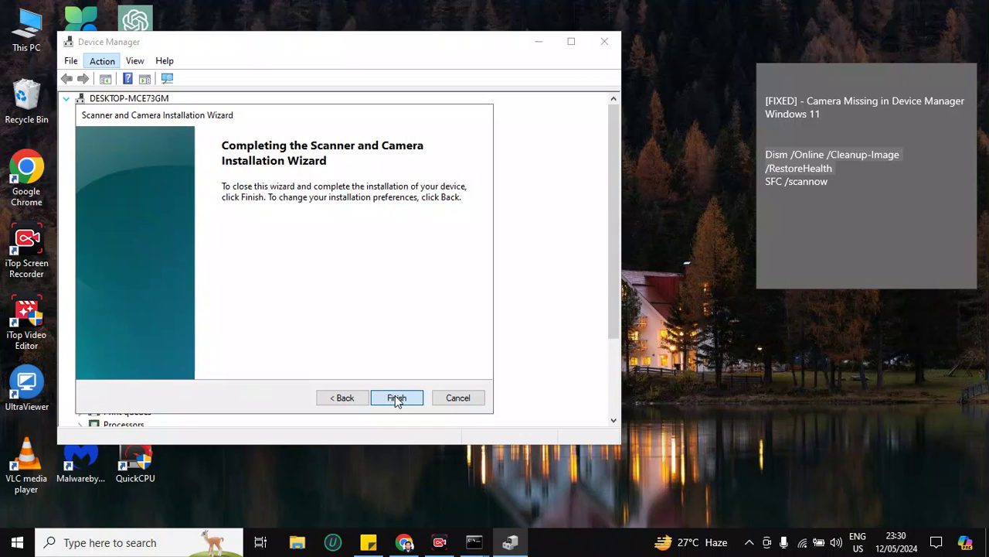
pyautogui.click(396, 398)
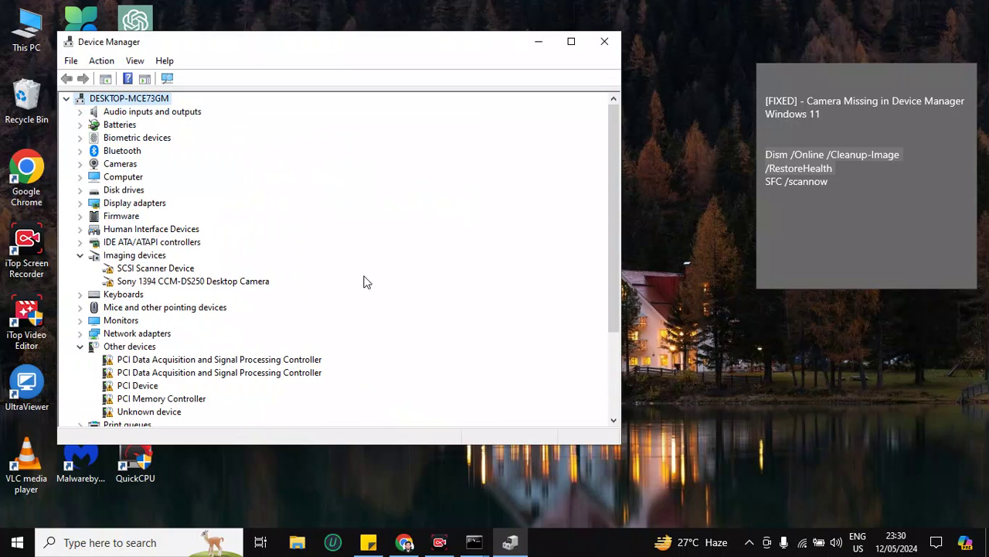
# Try to update the SCSI Scanner Device driver from F:\ including subfolders, and try the Windows Update driver search
pyautogui.click(159, 270)
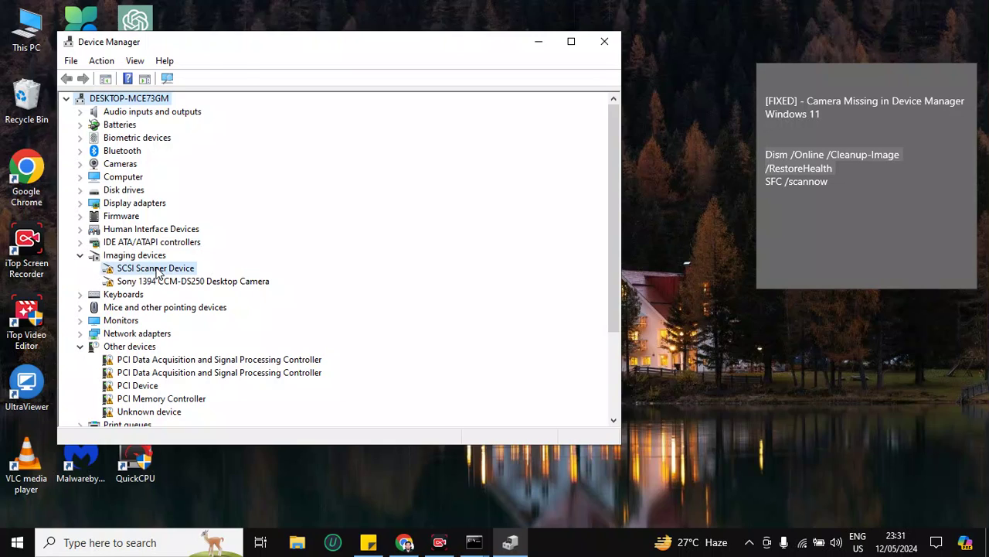
pyautogui.rightClick(156, 269)
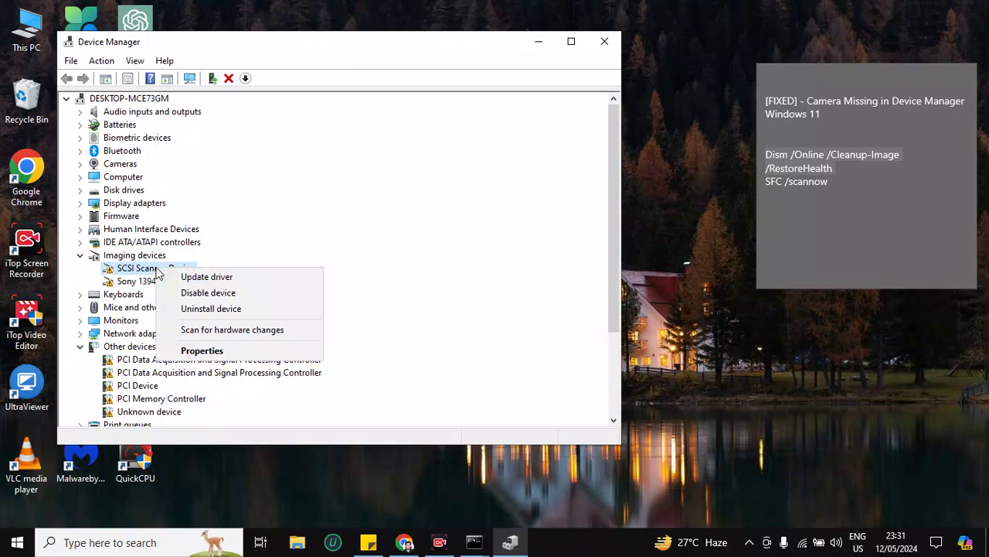
pyautogui.click(206, 277)
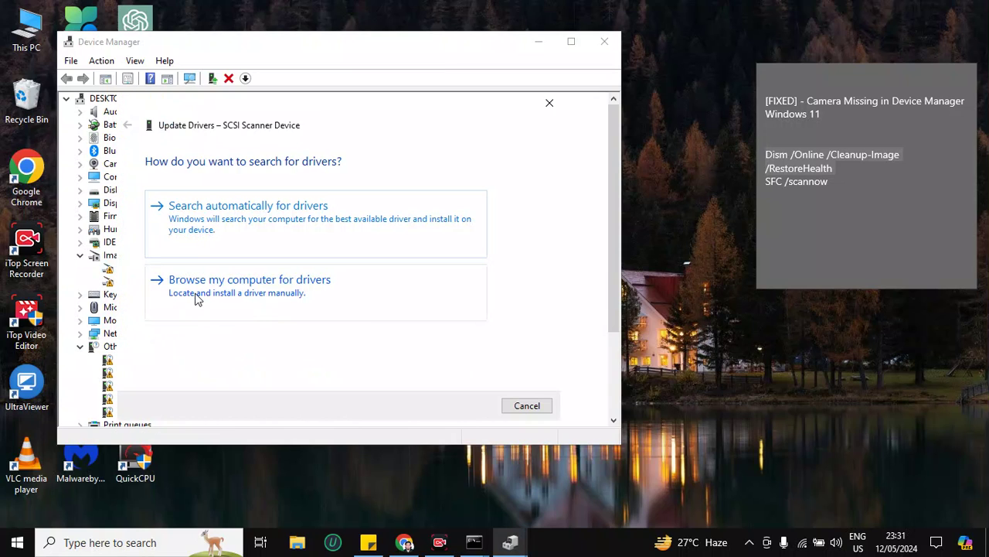
pyautogui.click(321, 297)
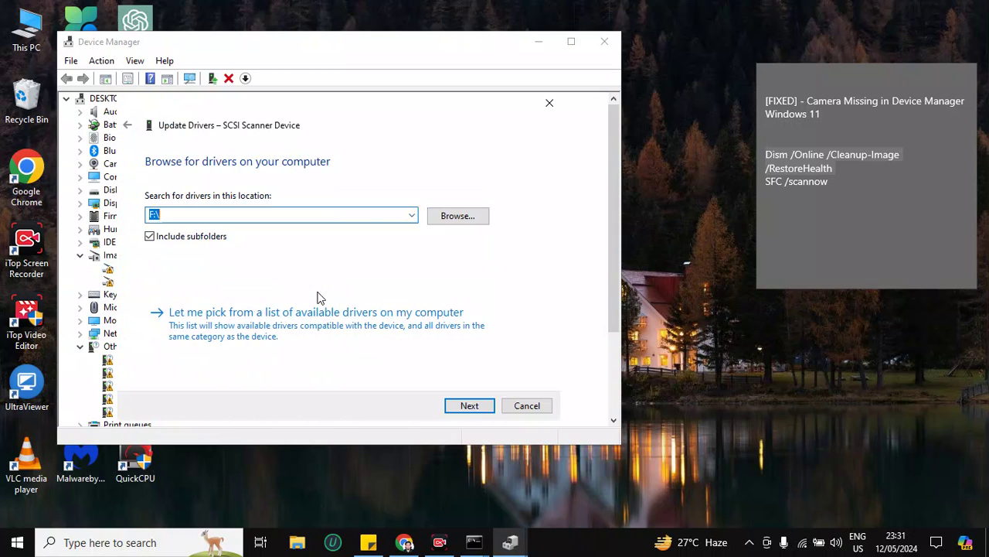
pyautogui.click(471, 407)
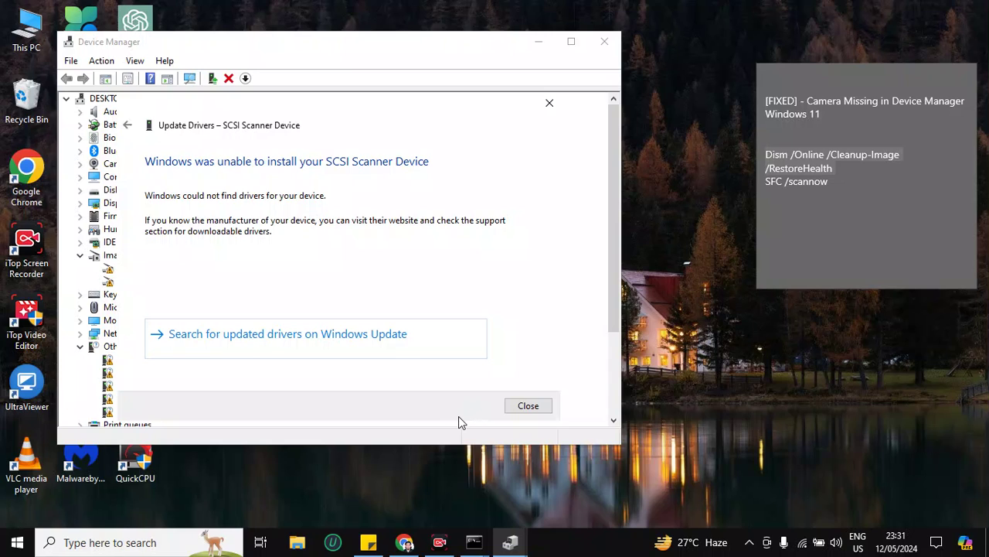
pyautogui.click(344, 342)
pyautogui.press('Escape')
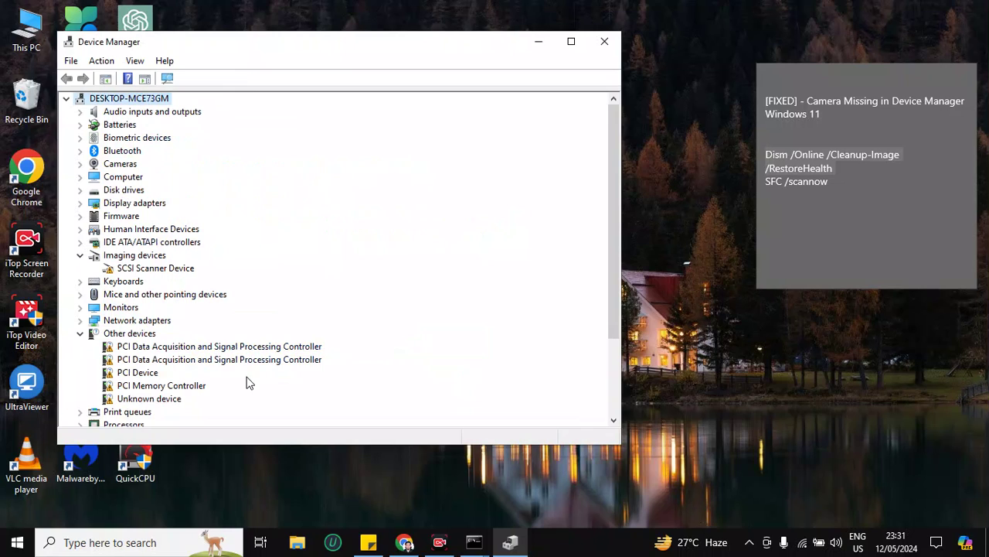
# Start a driver update for the SCSI Scanner Device, choosing to pick from the drivers available on the computer
pyautogui.click(135, 271)
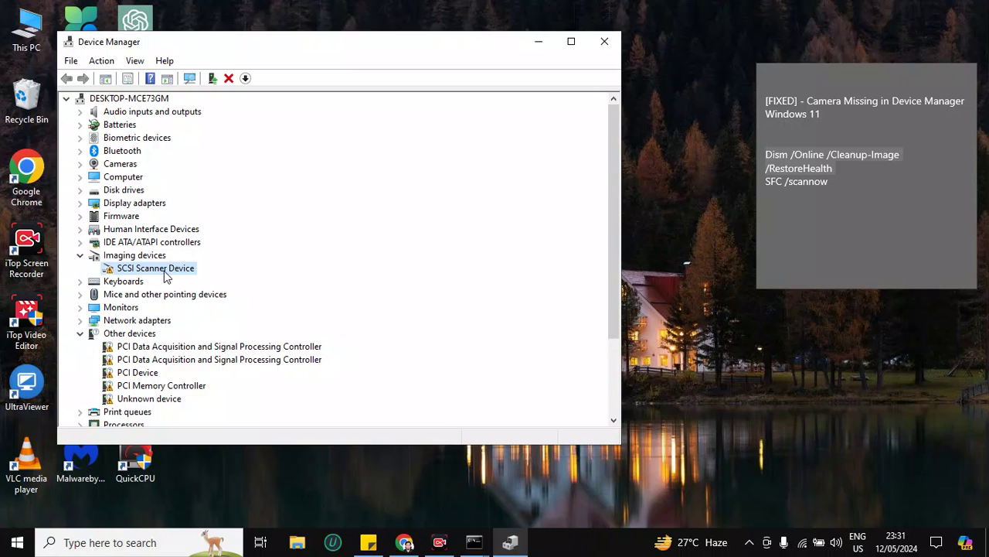
pyautogui.rightClick(165, 277)
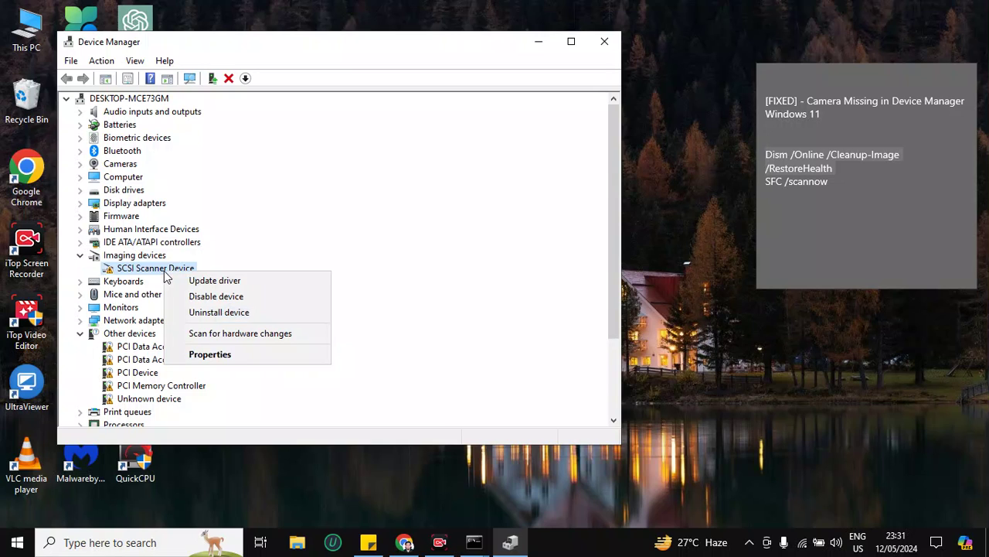
pyautogui.click(223, 283)
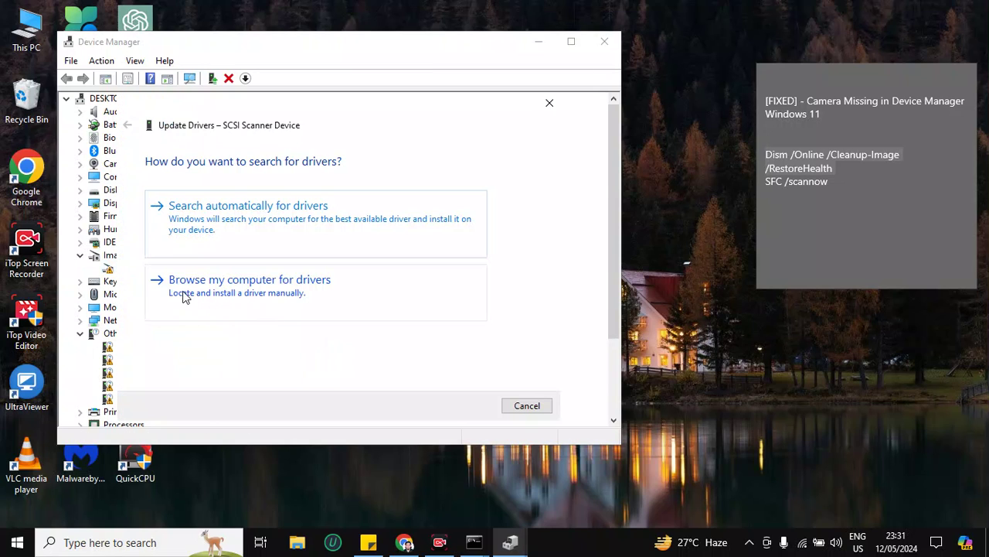
pyautogui.click(310, 290)
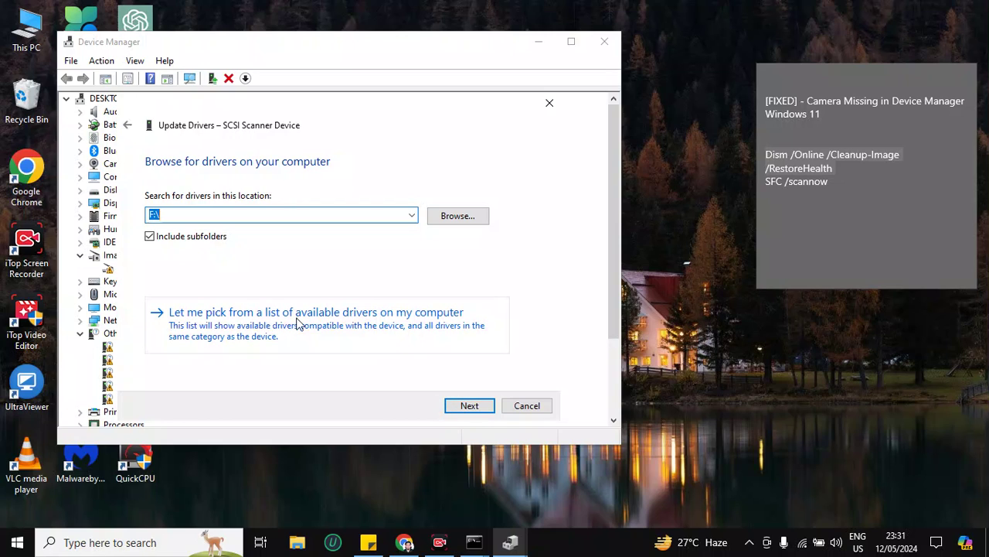
pyautogui.click(234, 320)
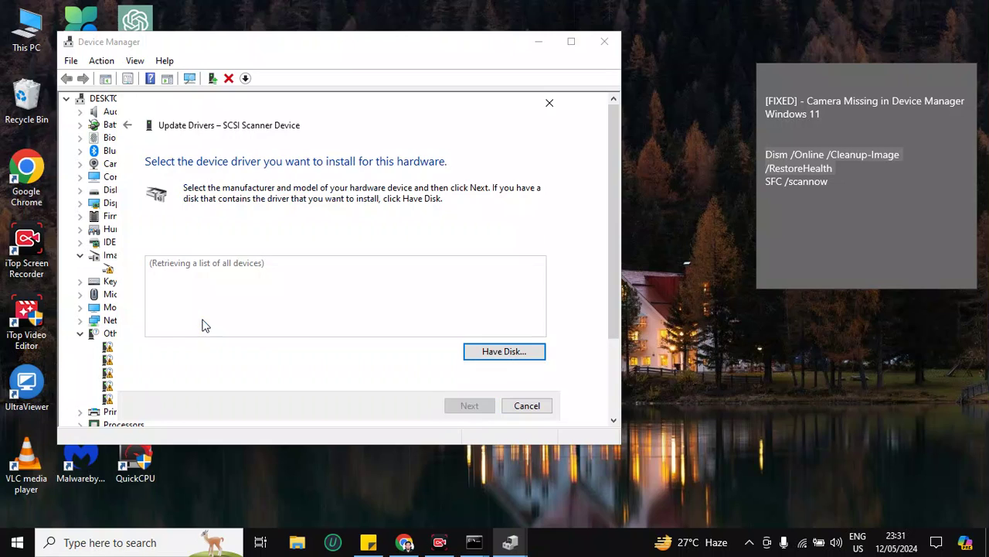
# Browse the manufacturers, install the Sony 1394 CCM-DS250 Desktop Camera driver on the scanner device and finish the update
pyautogui.scroll(-1, 238, 332)
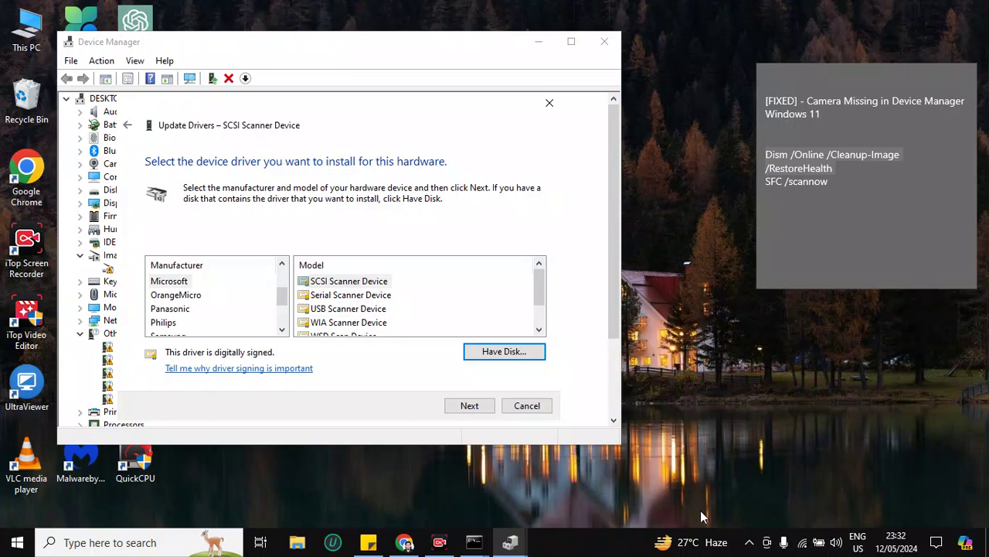
pyautogui.scroll(2, 209, 291)
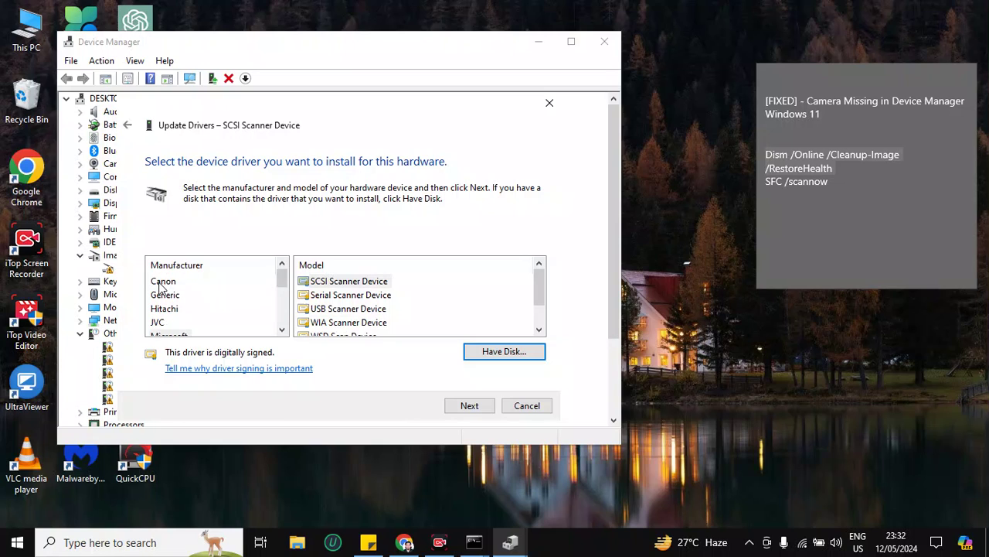
pyautogui.click(173, 297)
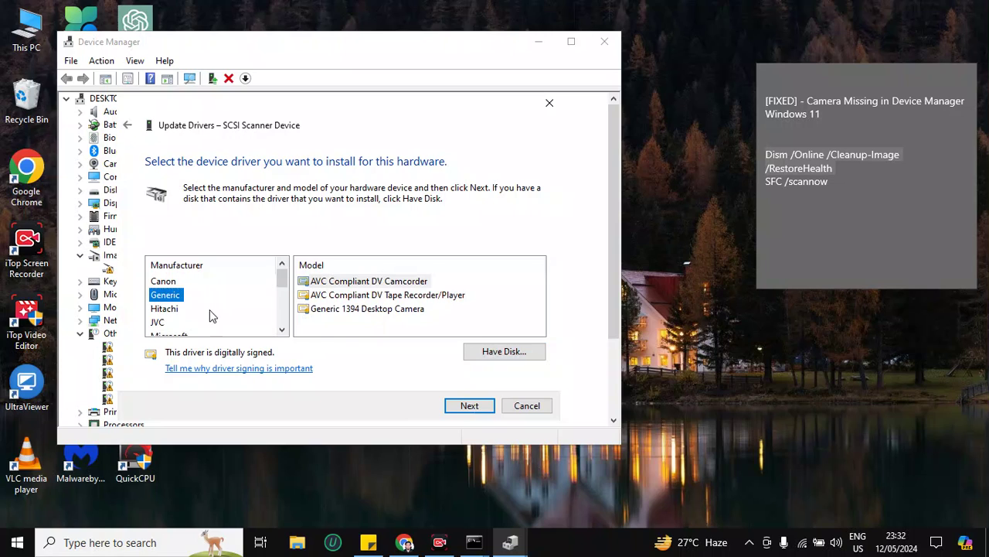
pyautogui.click(334, 310)
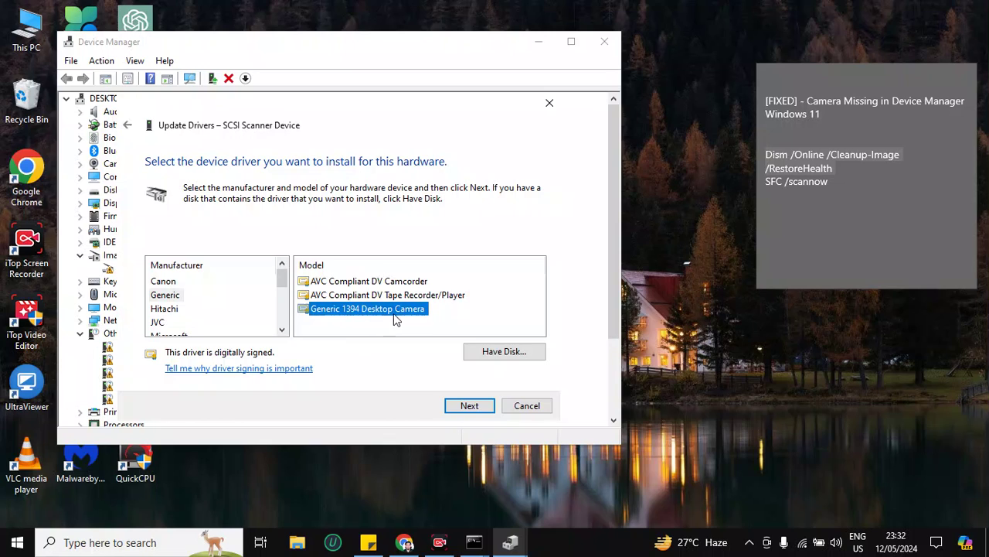
pyautogui.scroll(-2, 222, 301)
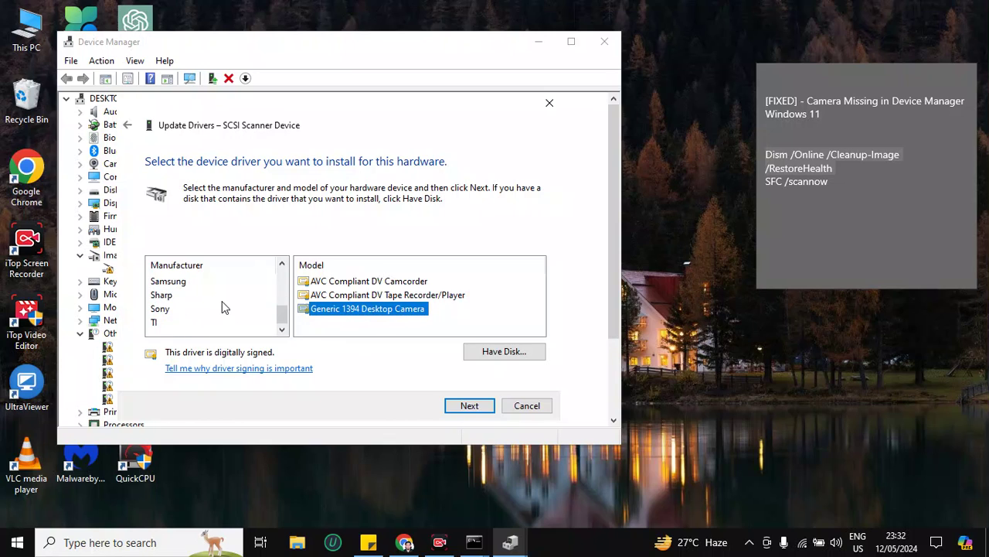
pyautogui.click(170, 309)
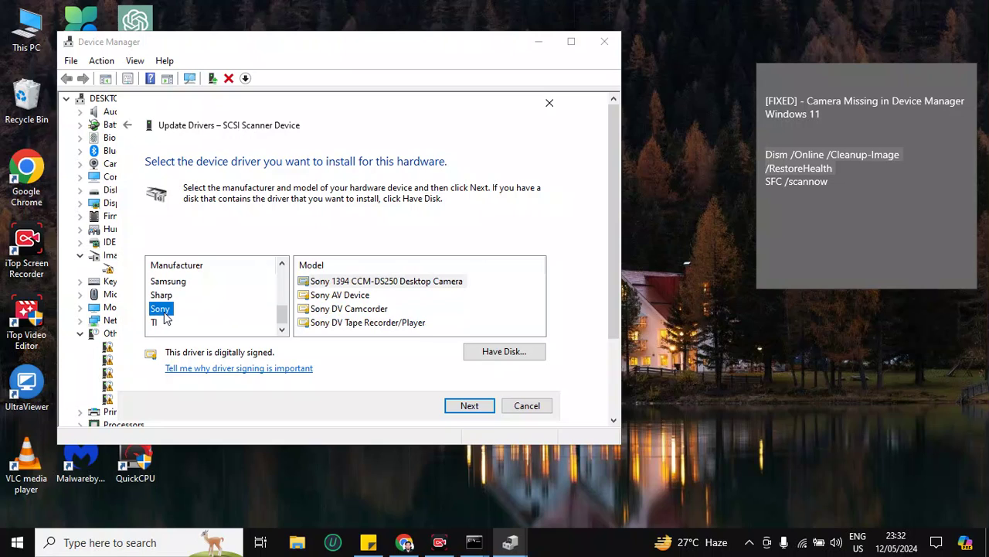
pyautogui.click(338, 286)
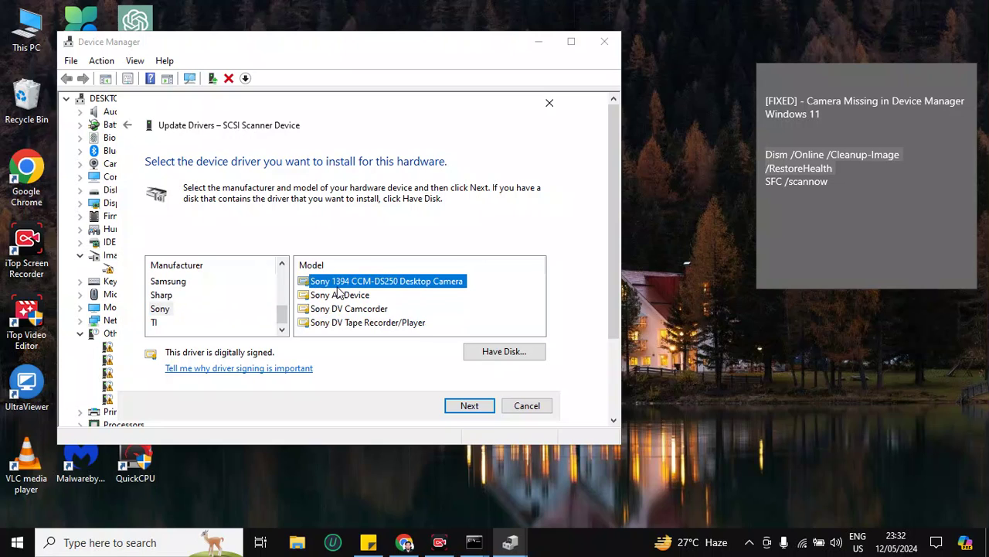
pyautogui.click(469, 407)
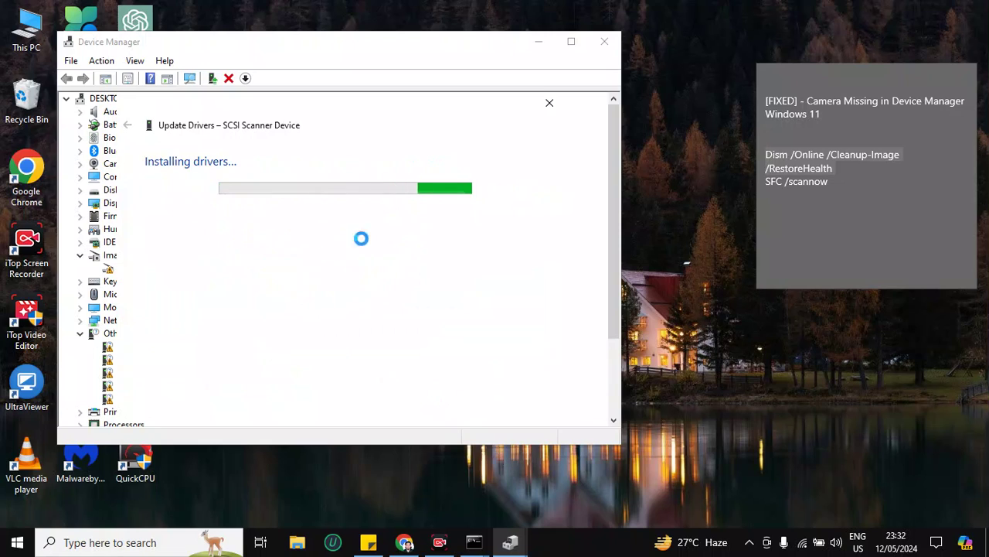
pyautogui.click(529, 405)
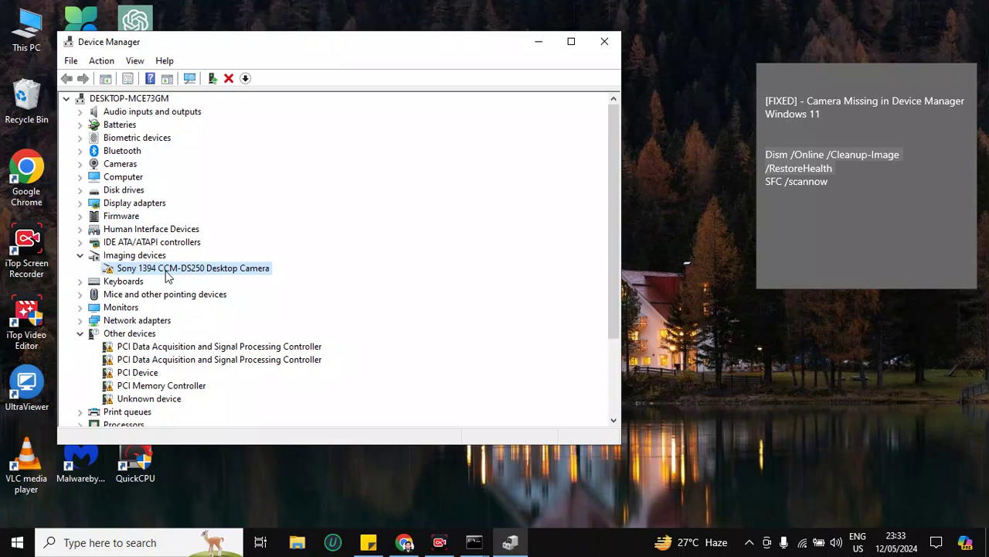
# Run an automatic driver search for the Sony 1394 CCM-DS250 Desktop Camera and close the update dialog
pyautogui.rightClick(166, 270)
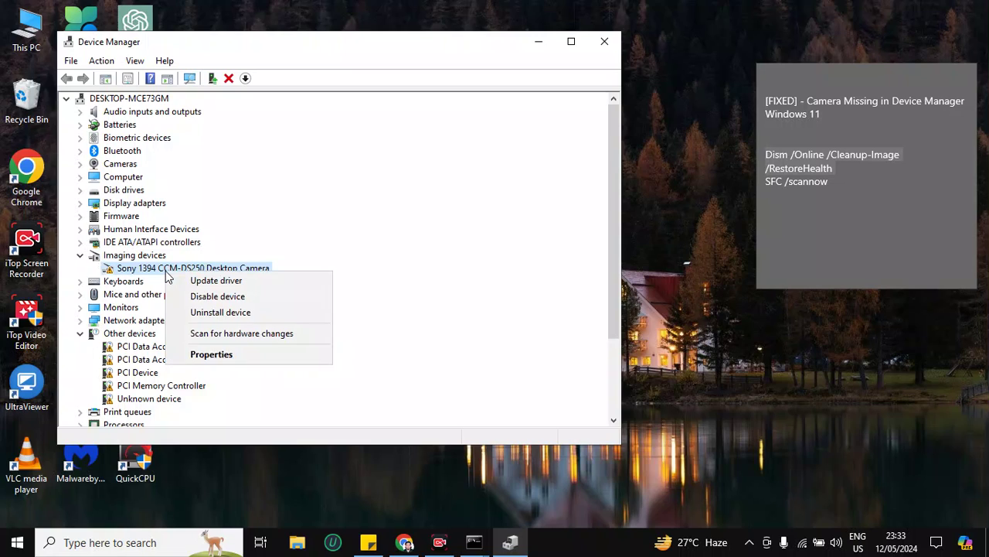
pyautogui.click(216, 286)
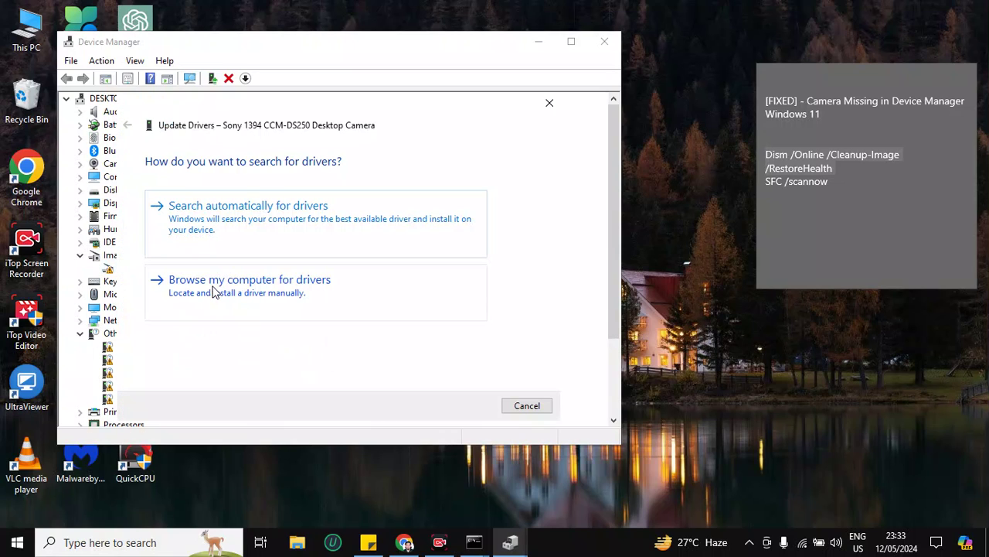
pyautogui.click(214, 226)
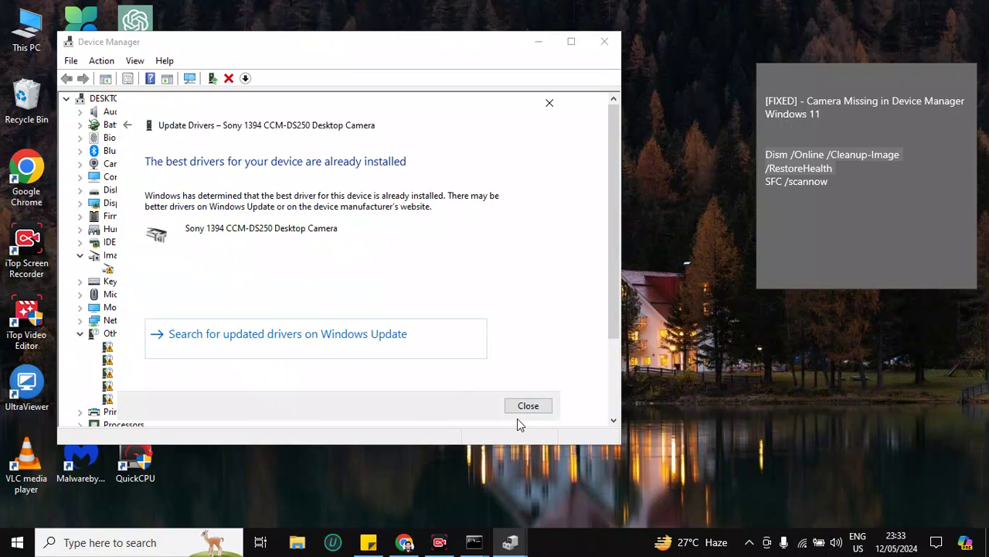
pyautogui.click(522, 408)
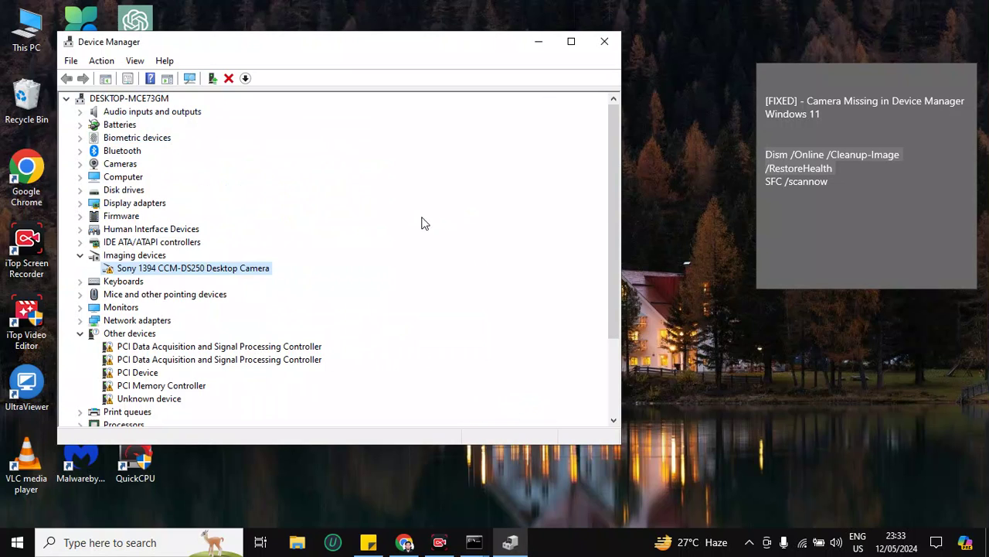
# Minimize Device Manager and switch to the Command Prompt to check the DISM image repair
pyautogui.click(538, 42)
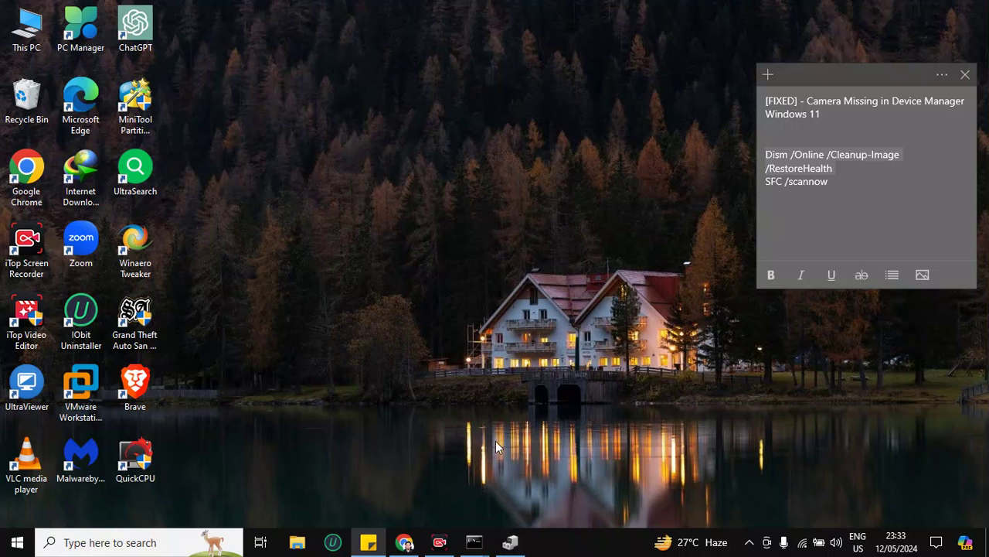
pyautogui.moveTo(475, 533)
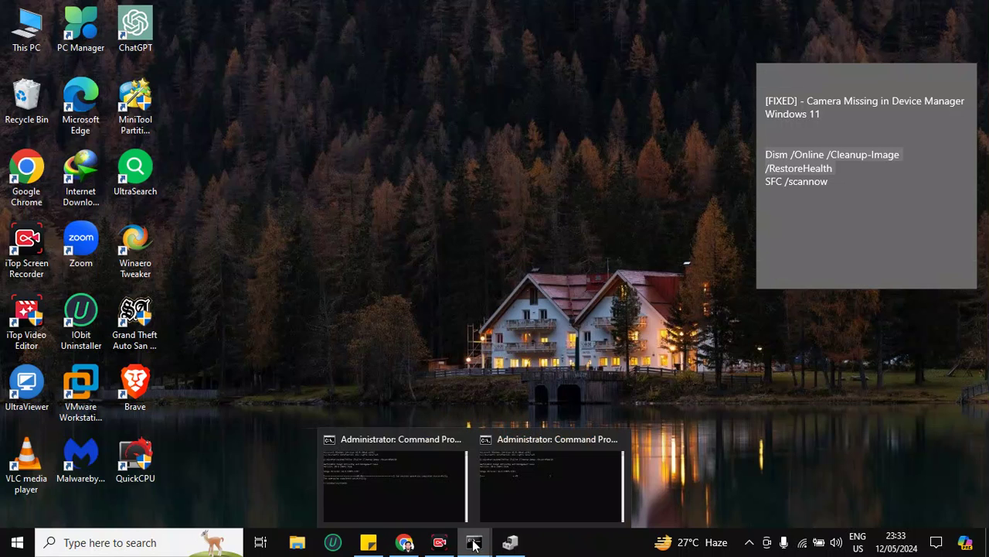
pyautogui.moveTo(481, 452)
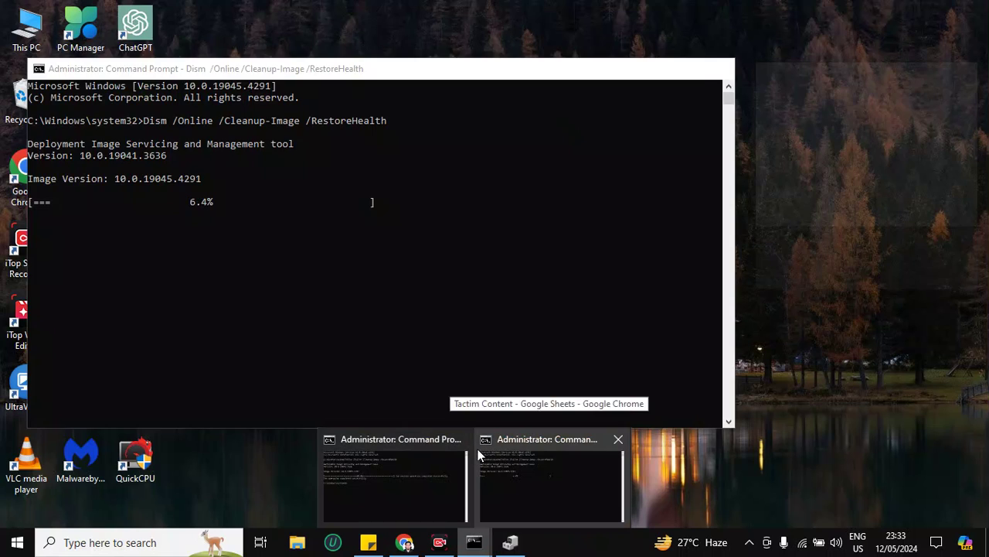
pyautogui.click(517, 468)
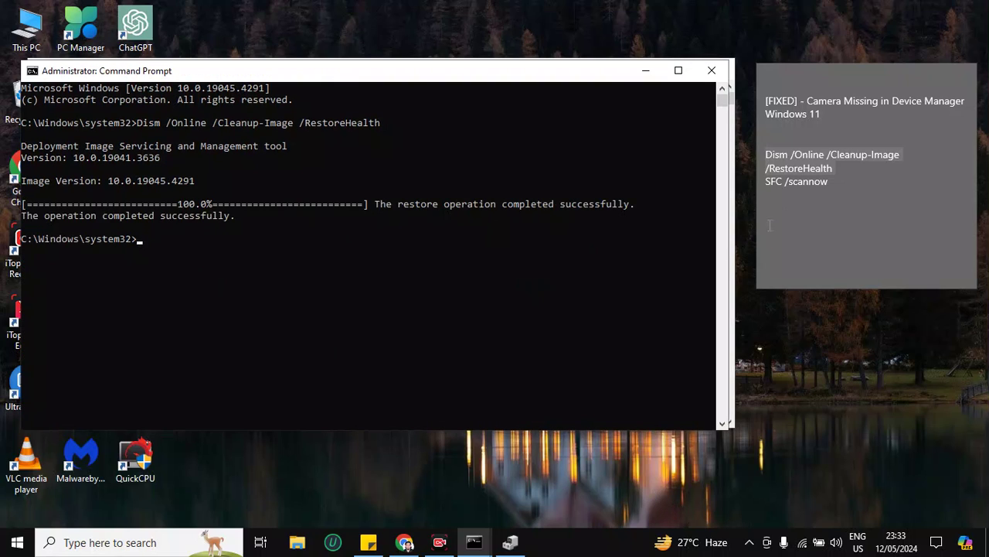
# Copy the SFC /scannow command from the sticky note
pyautogui.click(829, 193)
pyautogui.moveTo(767, 182); pyautogui.dragTo(829, 182)
pyautogui.hotkey('ctrl', 'c')
pyautogui.rightClick(786, 184)
pyautogui.click(821, 196)
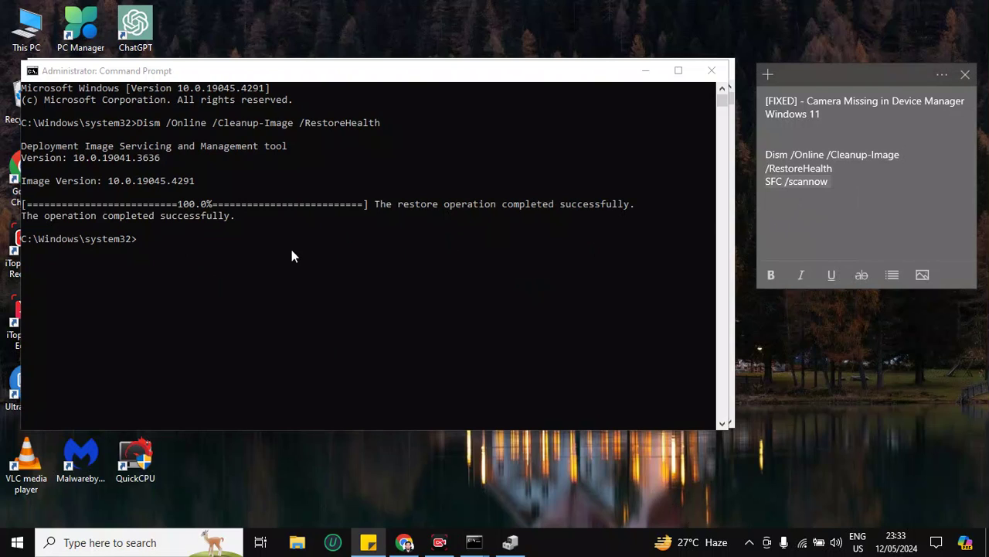
# Run SFC /scannow in the Command Prompt window where the DISM repair has finished
pyautogui.click(151, 249)
pyautogui.hotkey('ctrl', 'v')
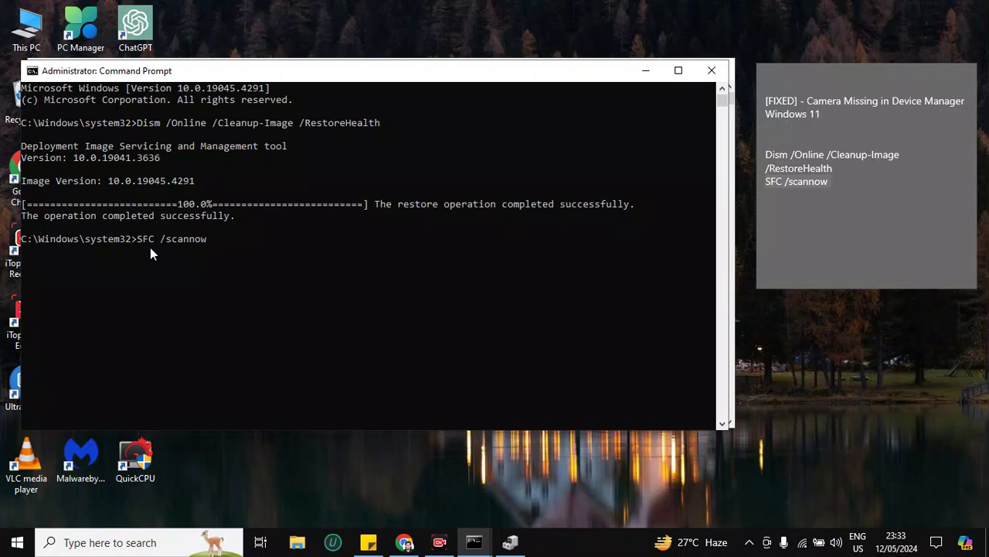
pyautogui.press('Return')
pyautogui.click(150, 238)
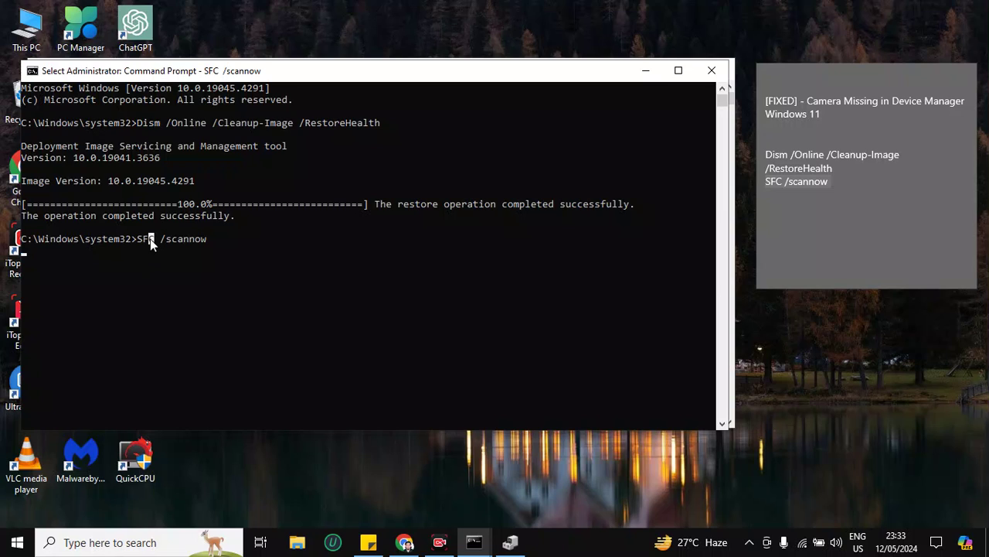
pyautogui.moveTo(233, 257); pyautogui.dragTo(266, 252)
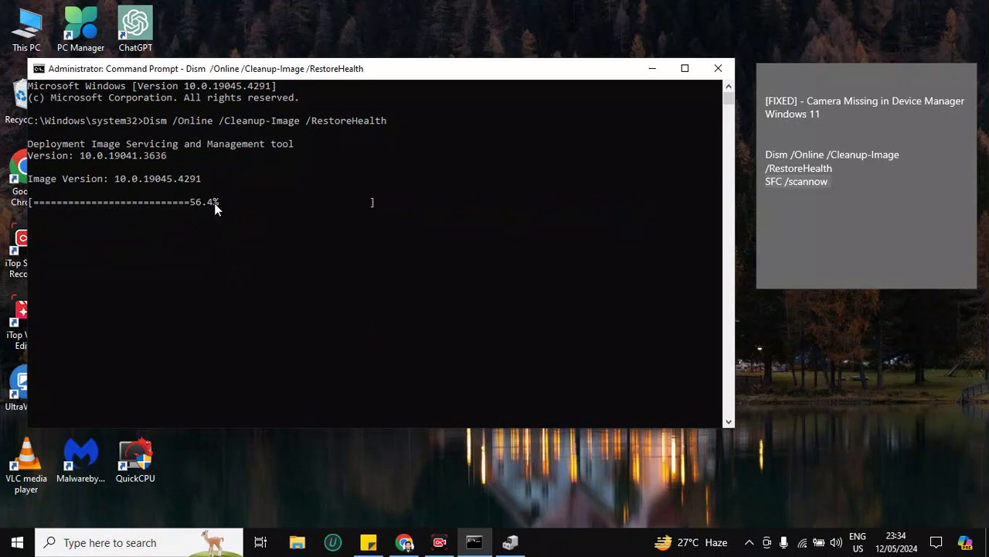
# Minimize the Command Prompt, view the computer's power options including Restart, and dismiss them without choosing one
pyautogui.click(652, 68)
pyautogui.click(17, 542)
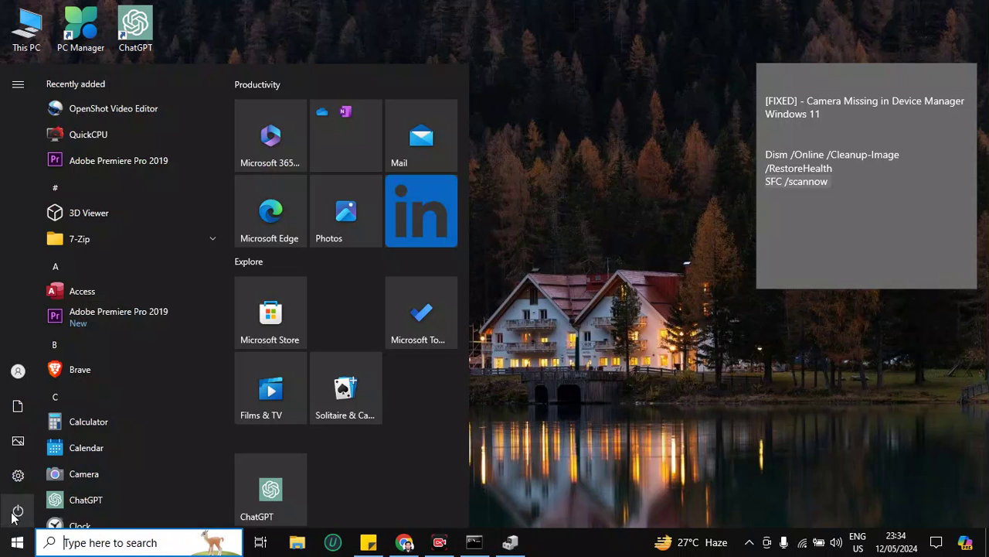
pyautogui.click(17, 511)
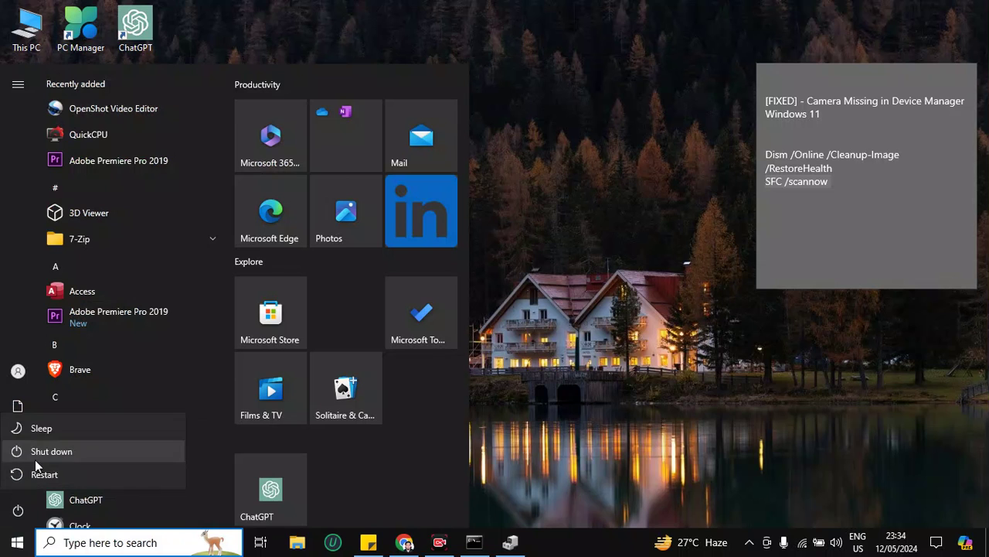
pyautogui.press('Escape')
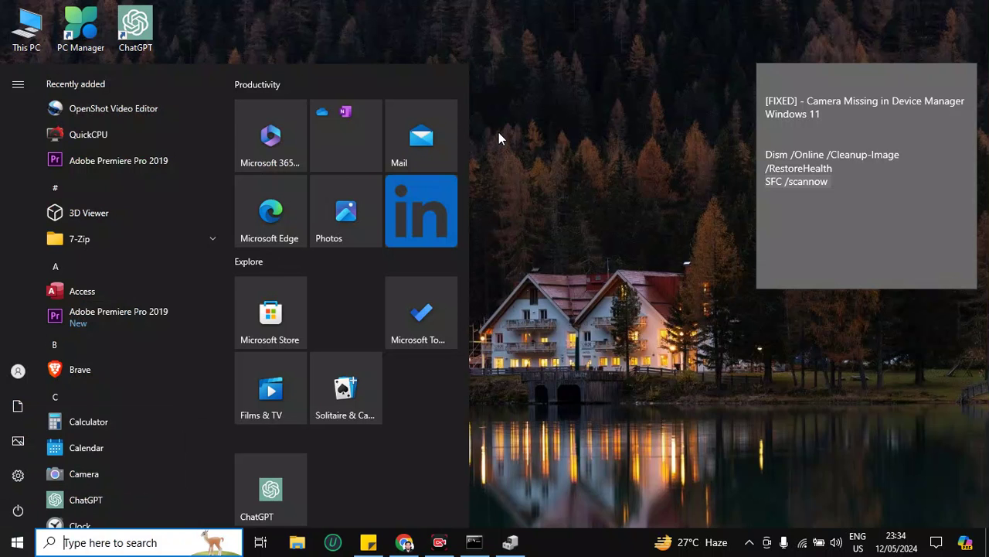
pyautogui.click(498, 138)
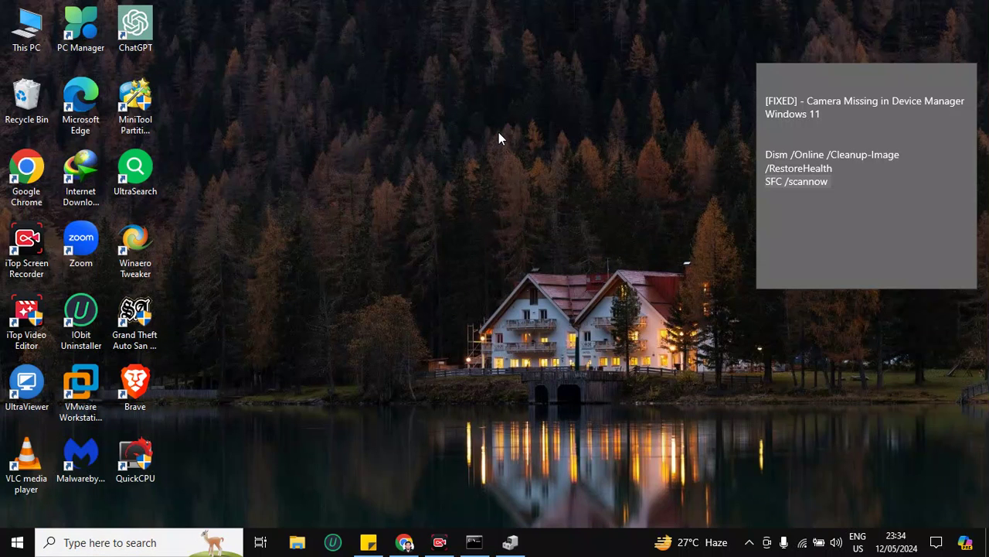